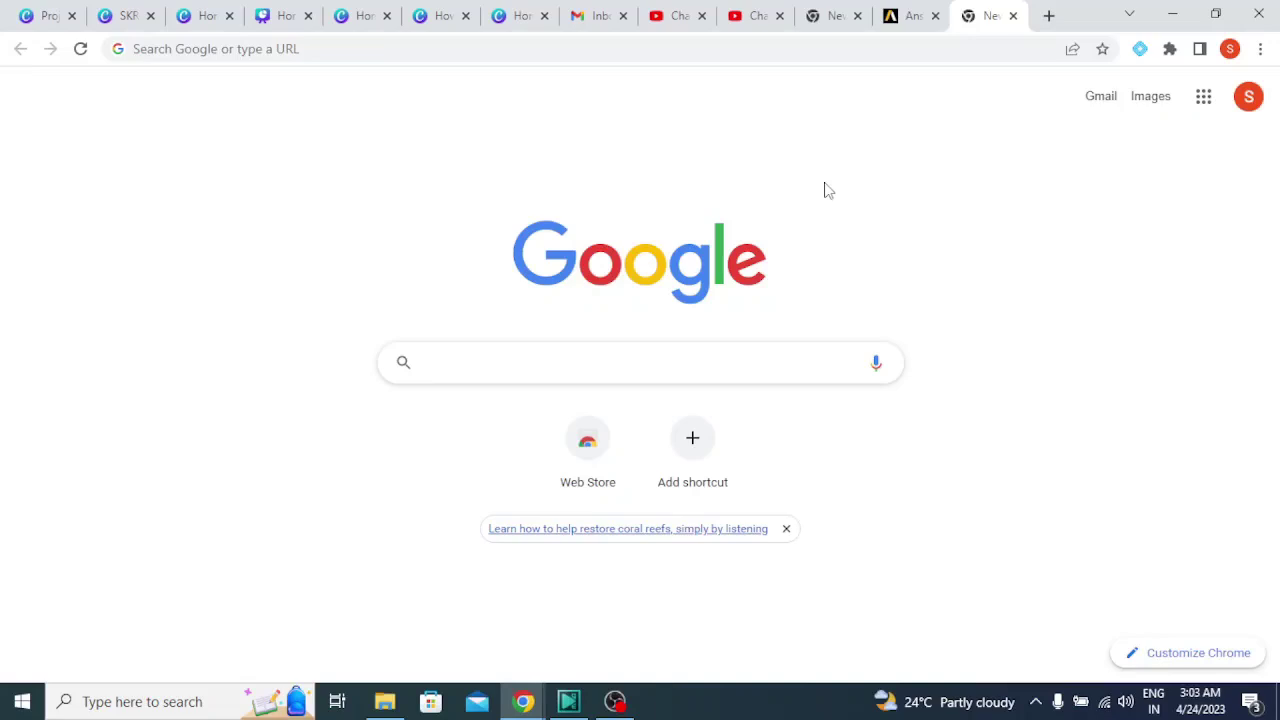
Search Google for 'ansys hfss student version'.
{"action": "type", "text": "ansy"}
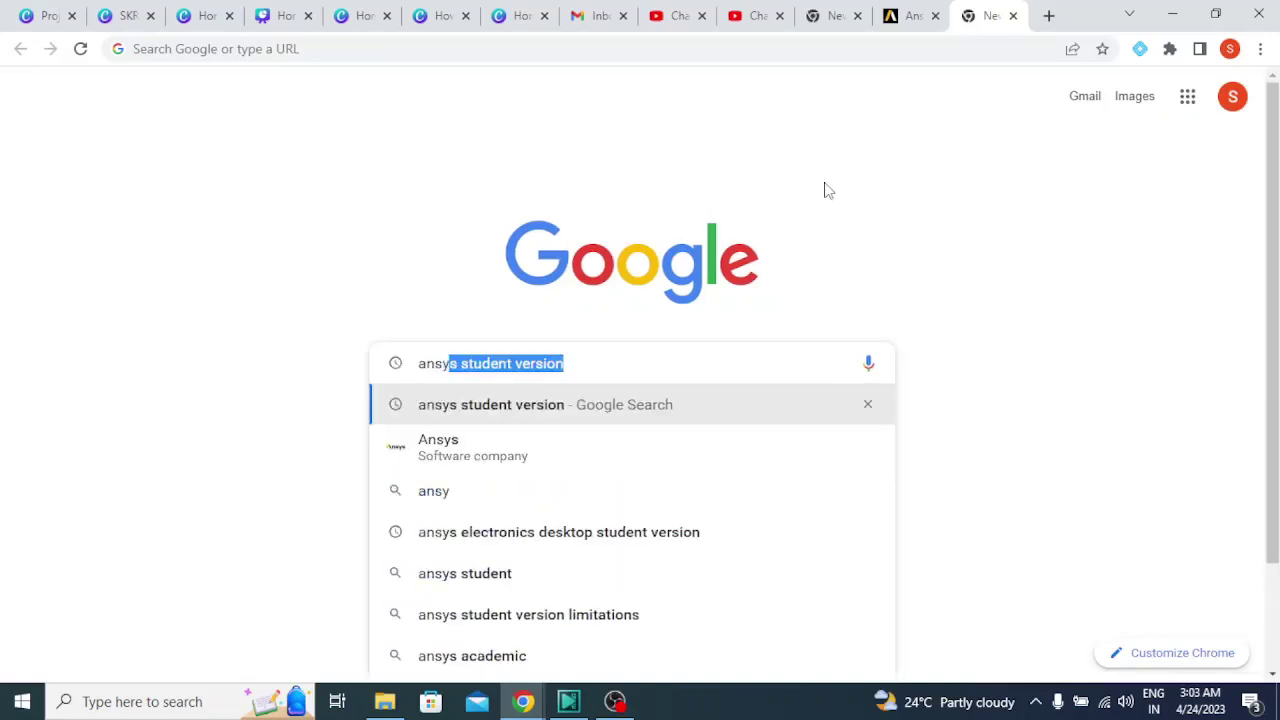
{"action": "type", "text": "s hfss"}
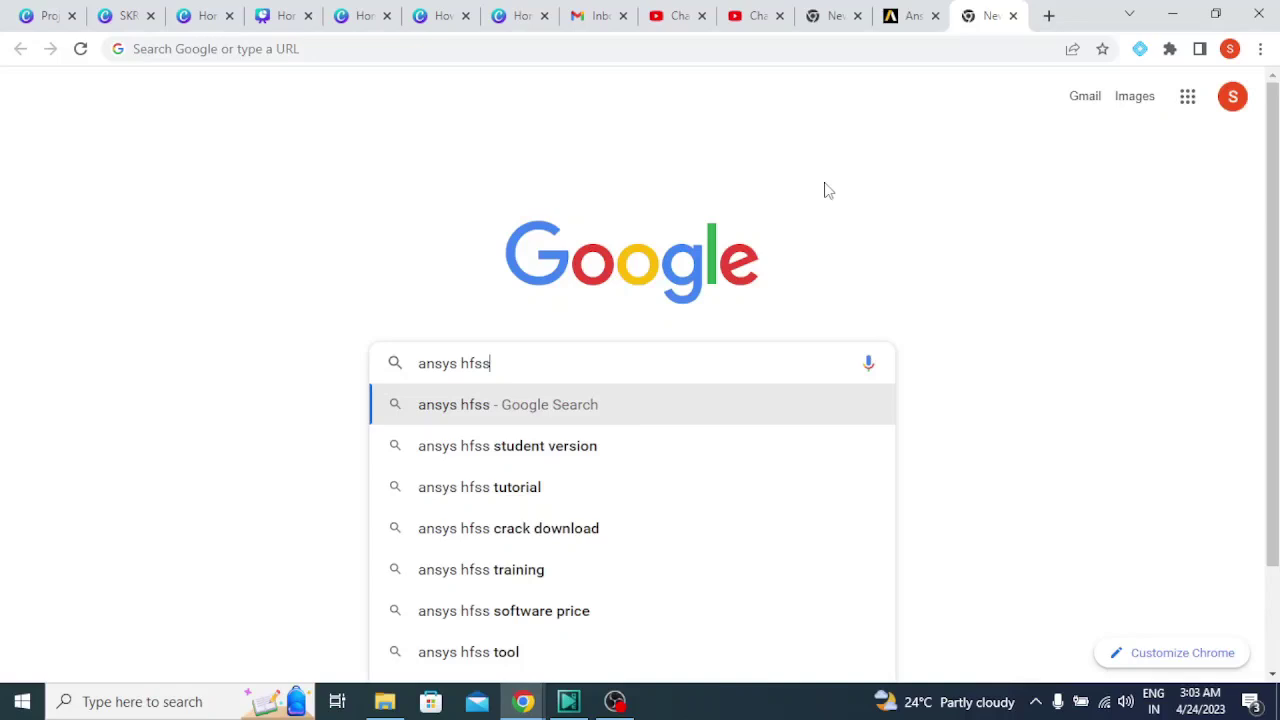
{"action": "type", "text": " student"}
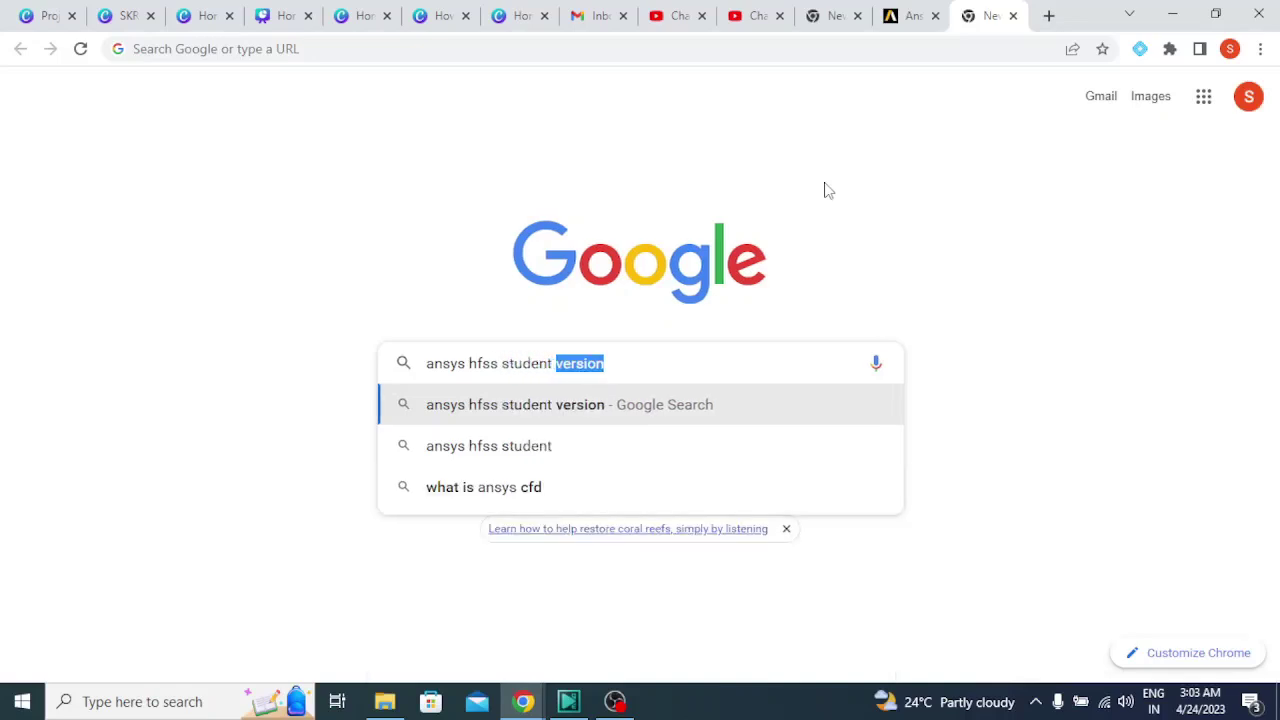
{"action": "key", "text": "Return"}
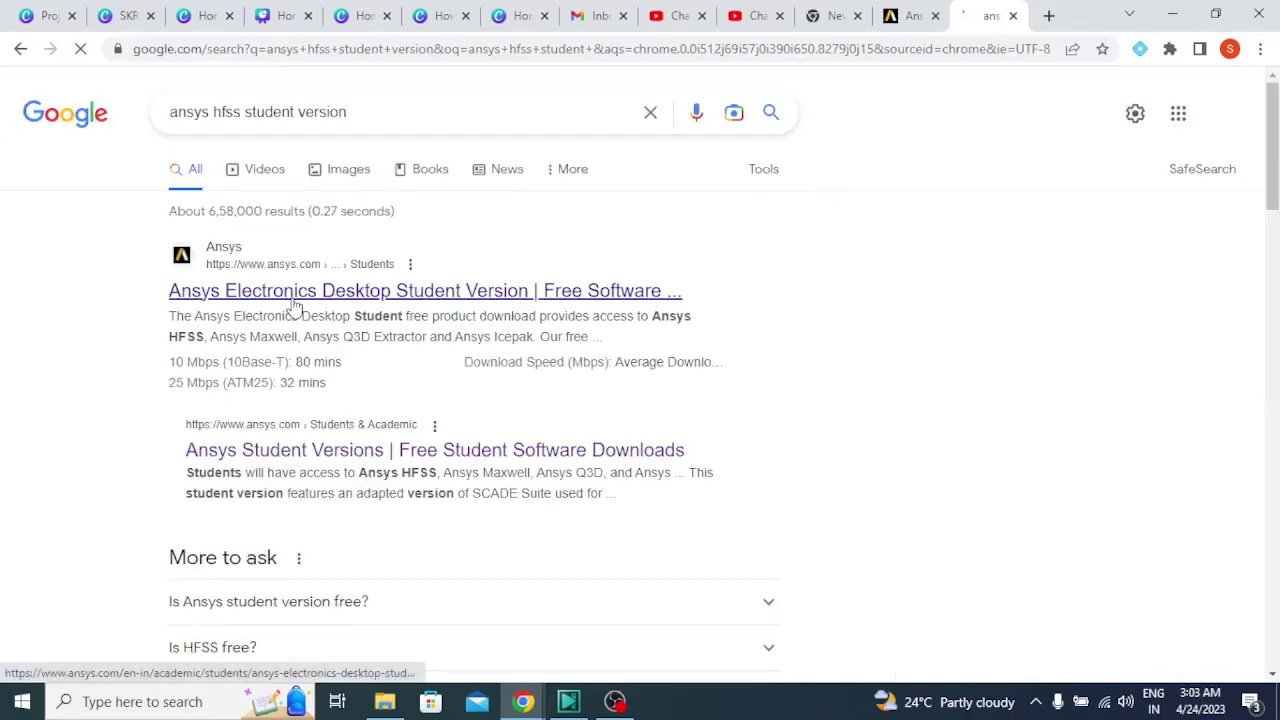
Download the Ansys Electronics Desktop Student 2022 R2 zip from the Ansys student page.
{"action": "left_click", "coordinate": [294, 305]}
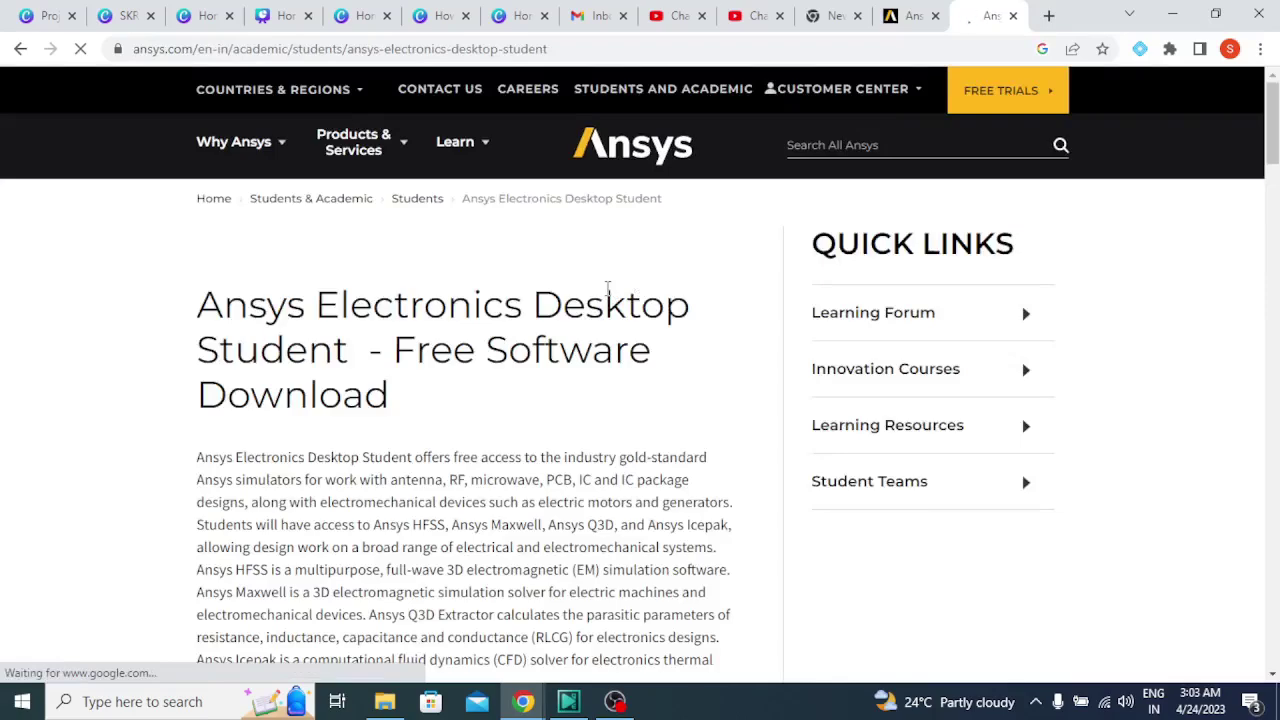
{"action": "scroll", "coordinate": [607, 288], "scroll_direction": "down", "scroll_amount": 5}
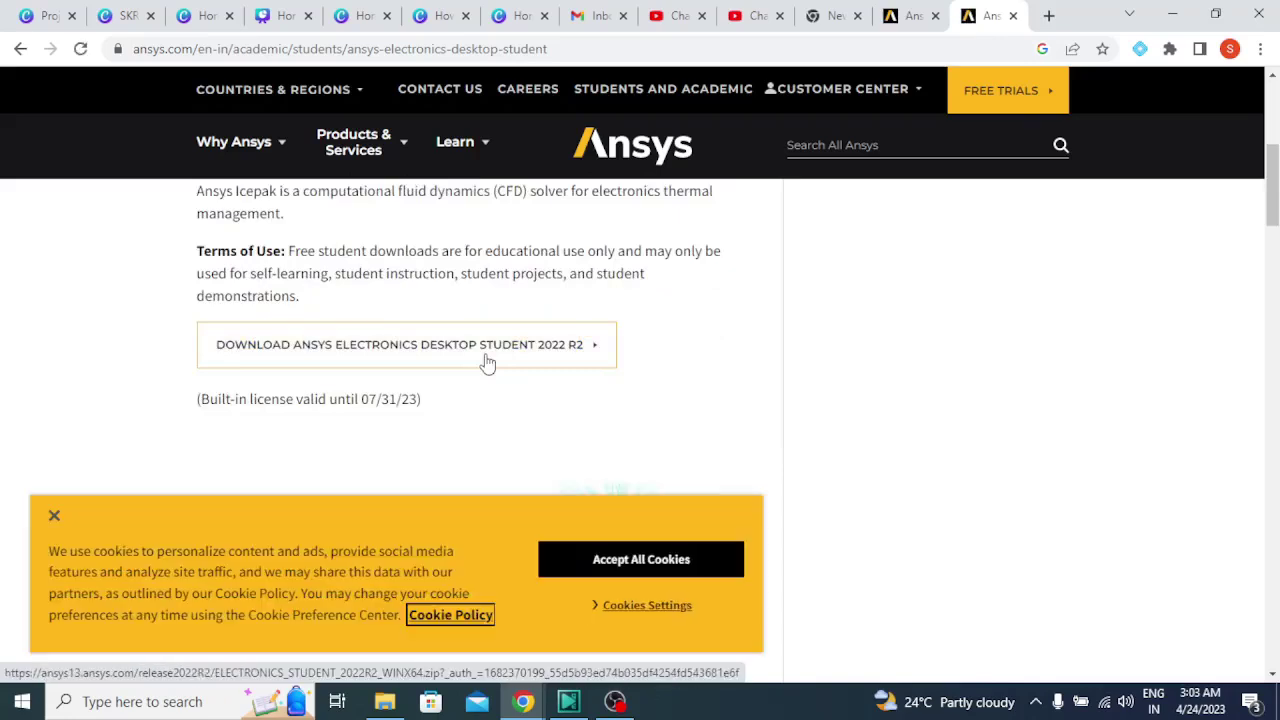
{"action": "left_click", "coordinate": [487, 364]}
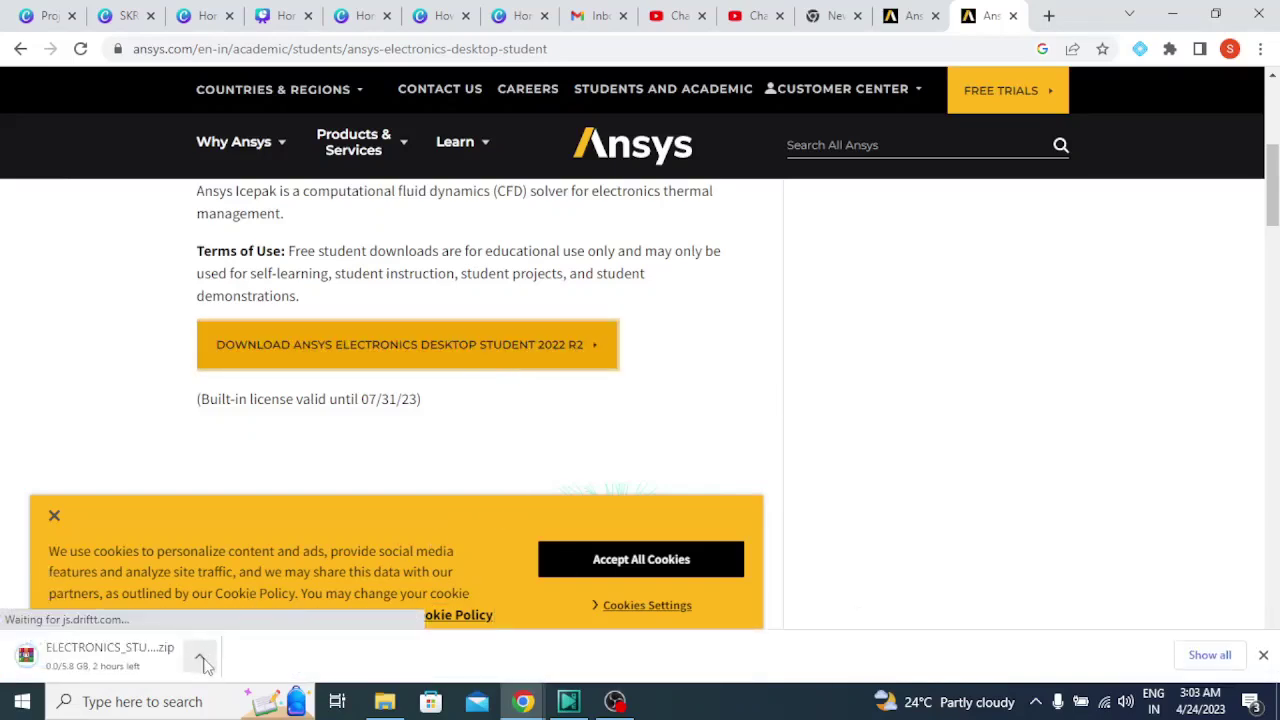
{"action": "left_click", "coordinate": [201, 661]}
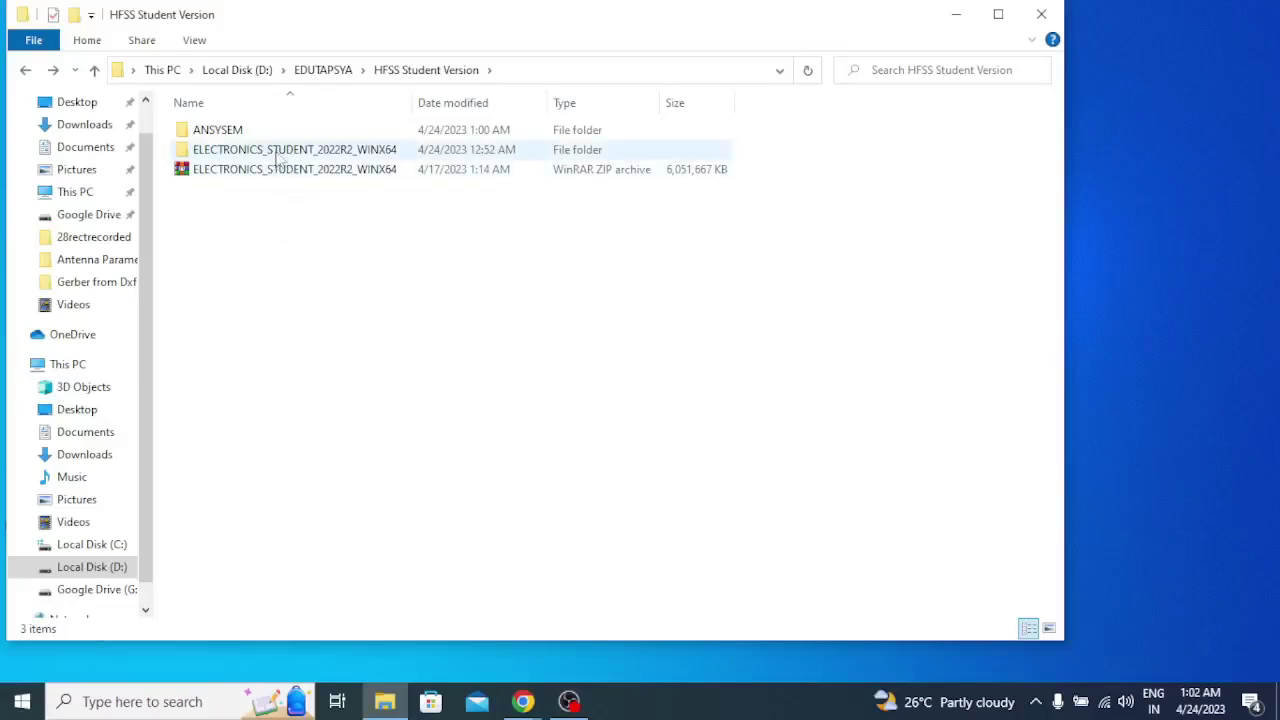
Run setup from ELECTRONICS_STUDENT_2022R2_WINX64\ElectronicsSV_222_winx64\AnsysEMSV.
{"action": "double_click", "coordinate": [278, 152]}
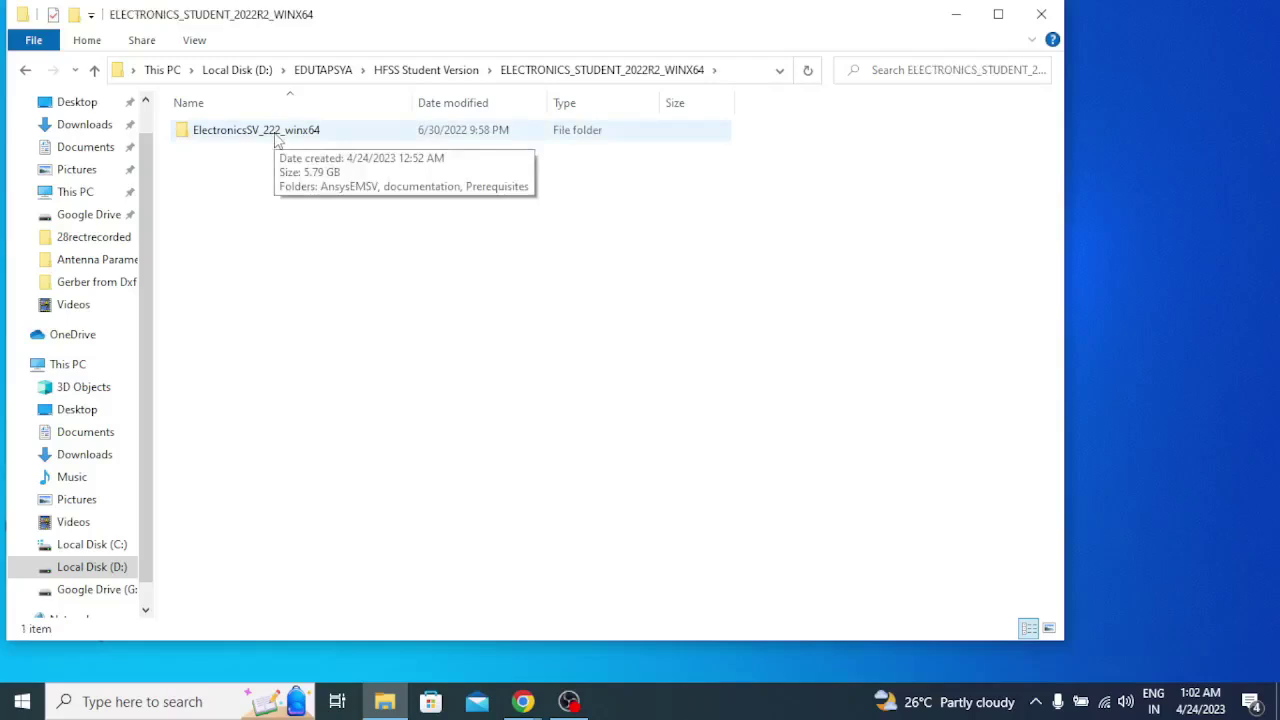
{"action": "double_click", "coordinate": [278, 140]}
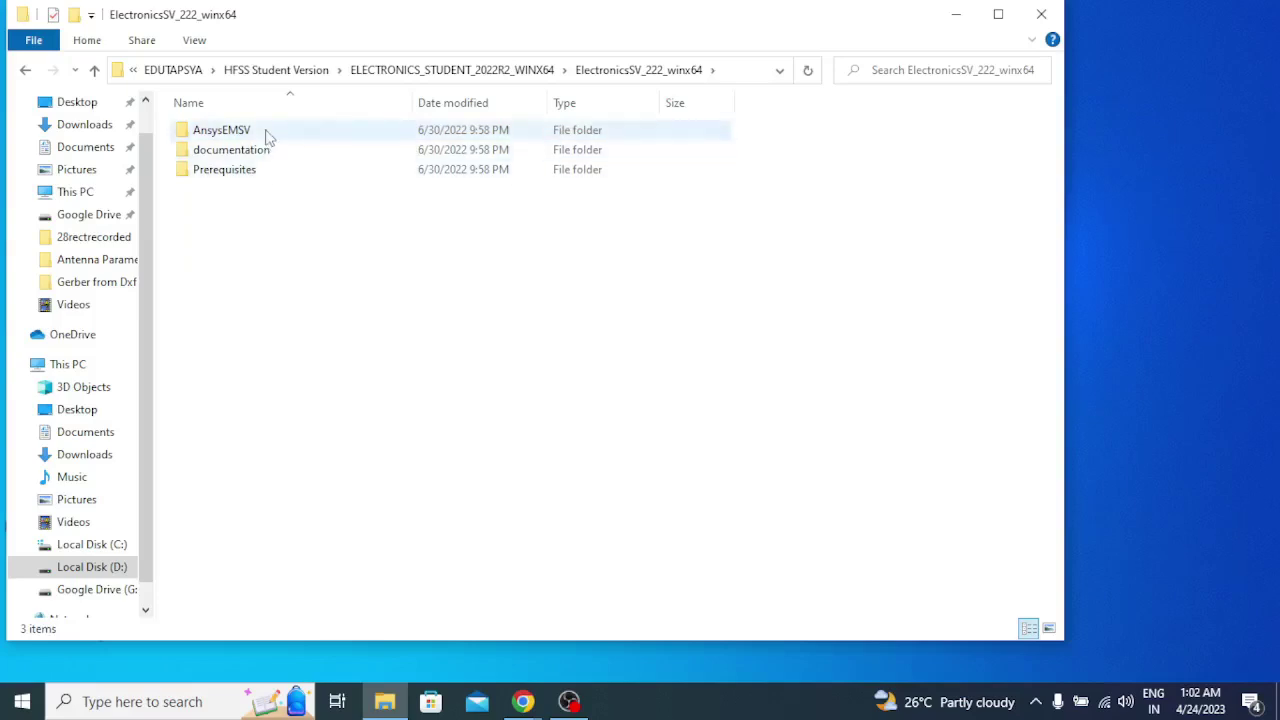
{"action": "double_click", "coordinate": [267, 135]}
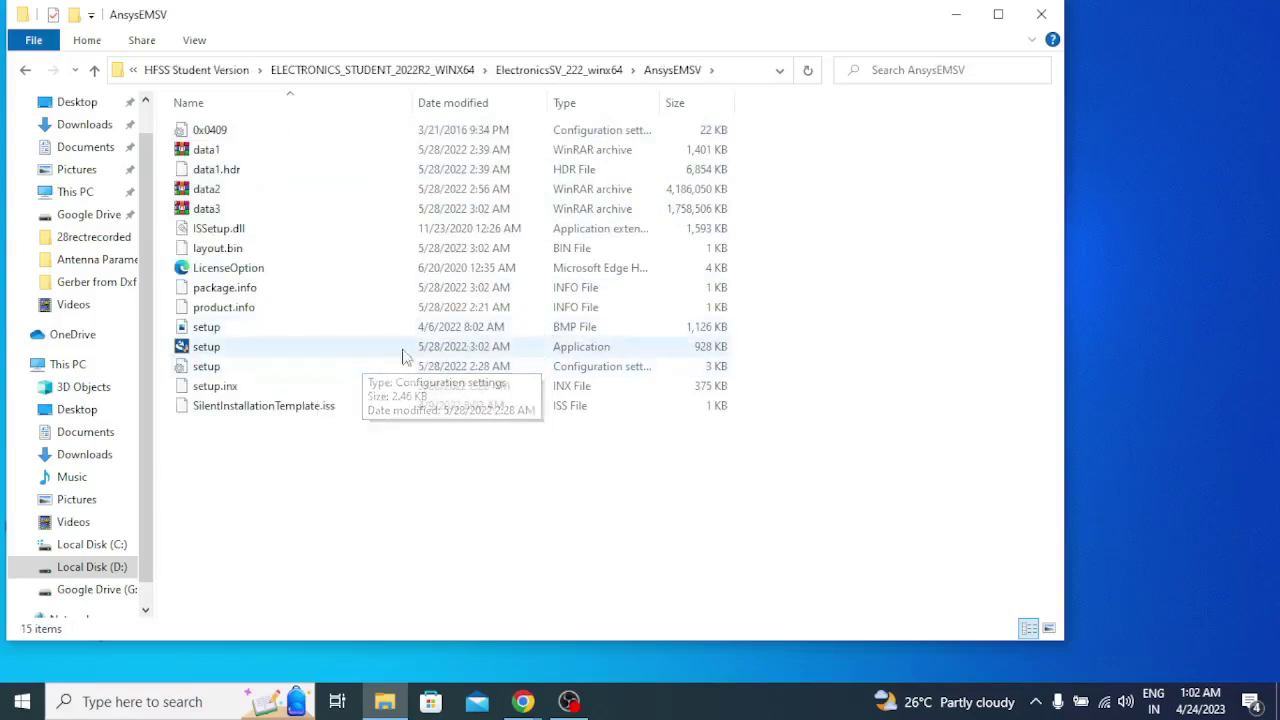
{"action": "double_click", "coordinate": [255, 347]}
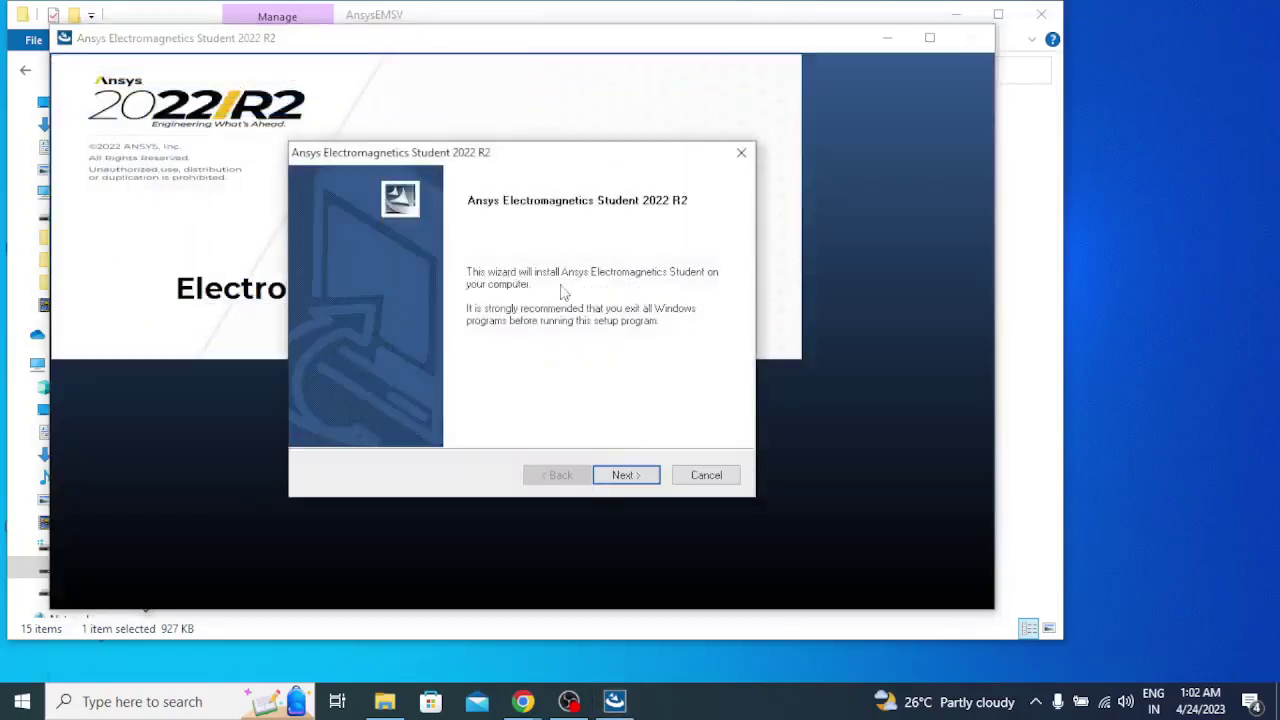
Pass the welcome page and accept the Ansys Electromagnetics Student license agreement.
{"action": "left_click", "coordinate": [629, 477]}
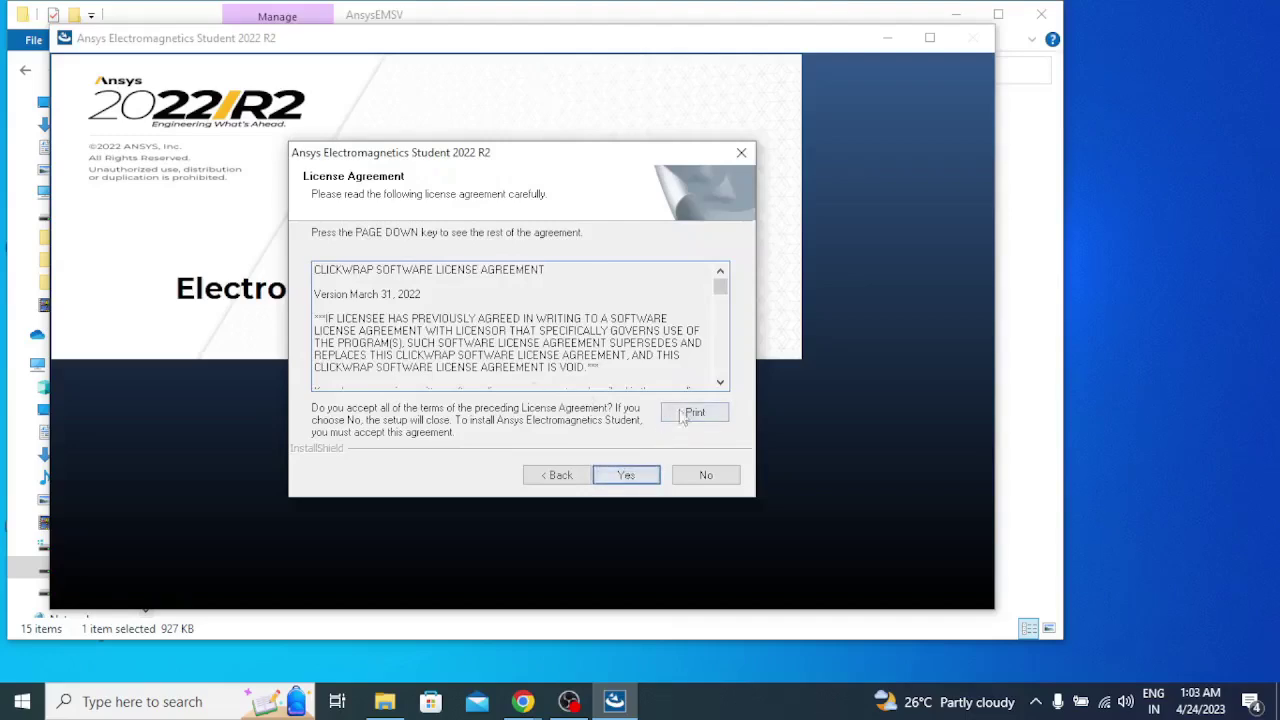
{"action": "left_click_drag", "start_coordinate": [720, 290], "coordinate": [721, 368]}
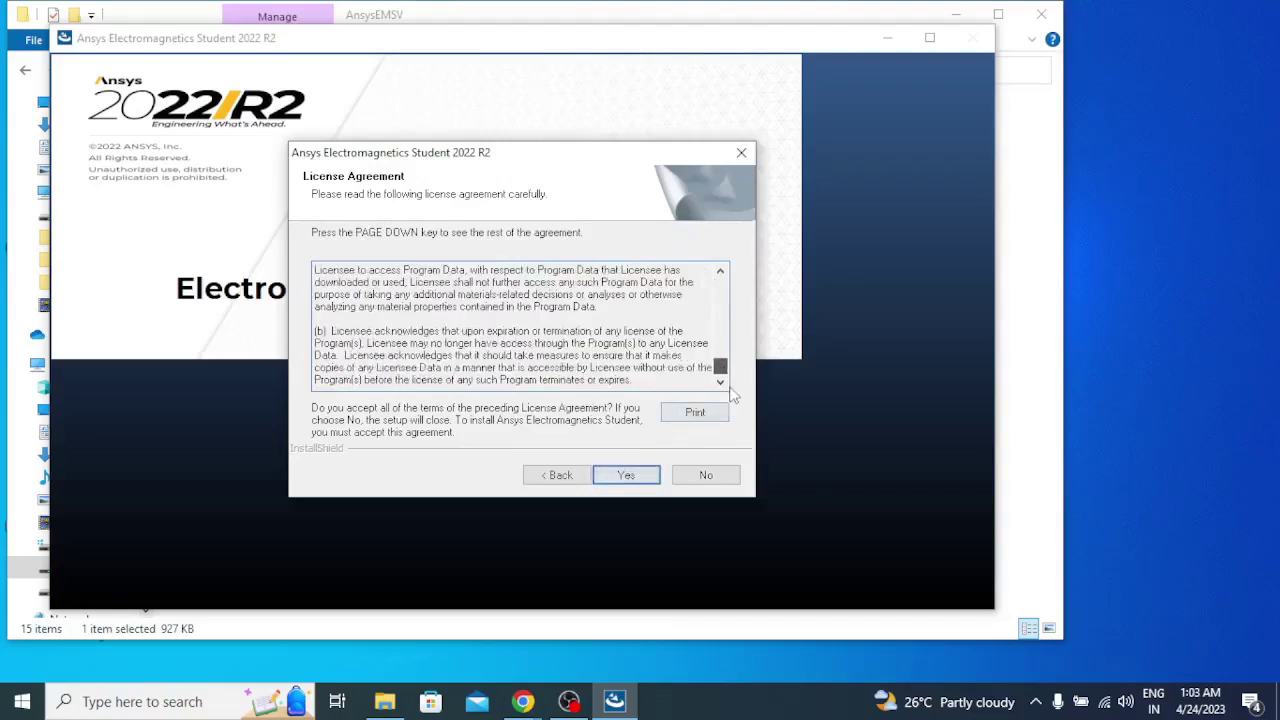
{"action": "left_click", "coordinate": [636, 477]}
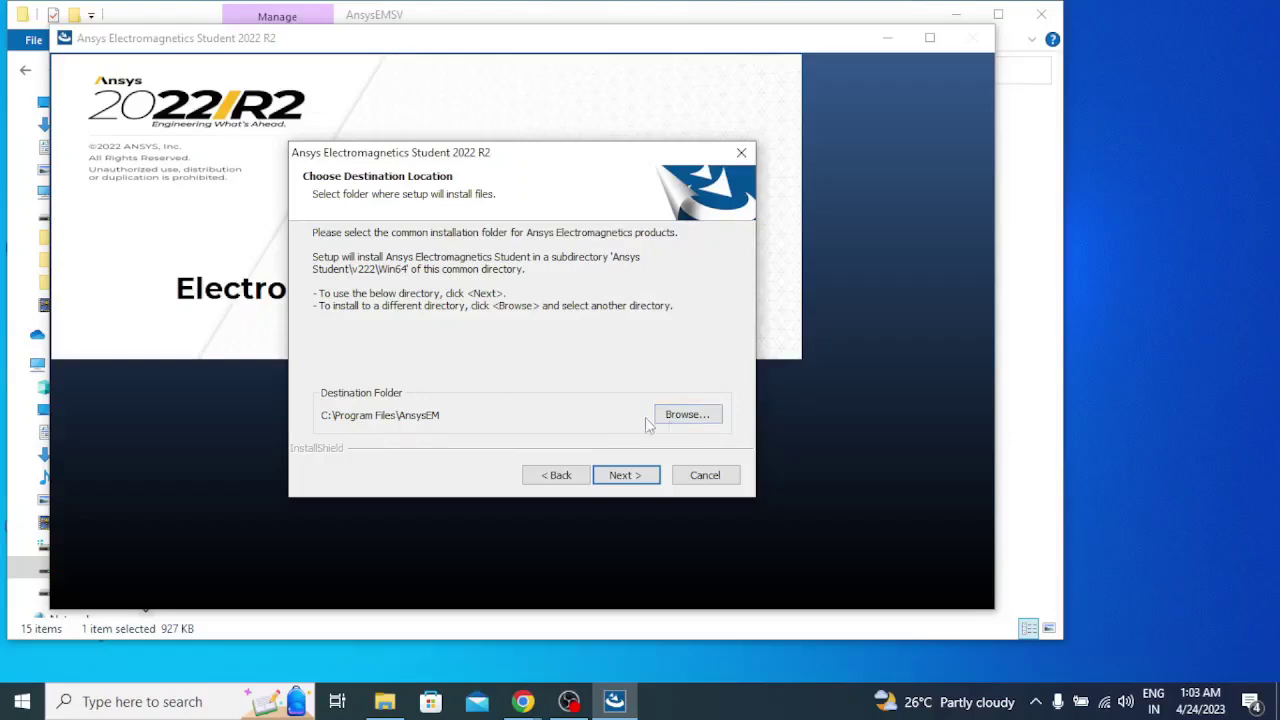
Set the install destination to D:\EDUTAPSYA\HFSS Student Version\ANSYSEM and begin installing.
{"action": "left_click", "coordinate": [692, 418]}
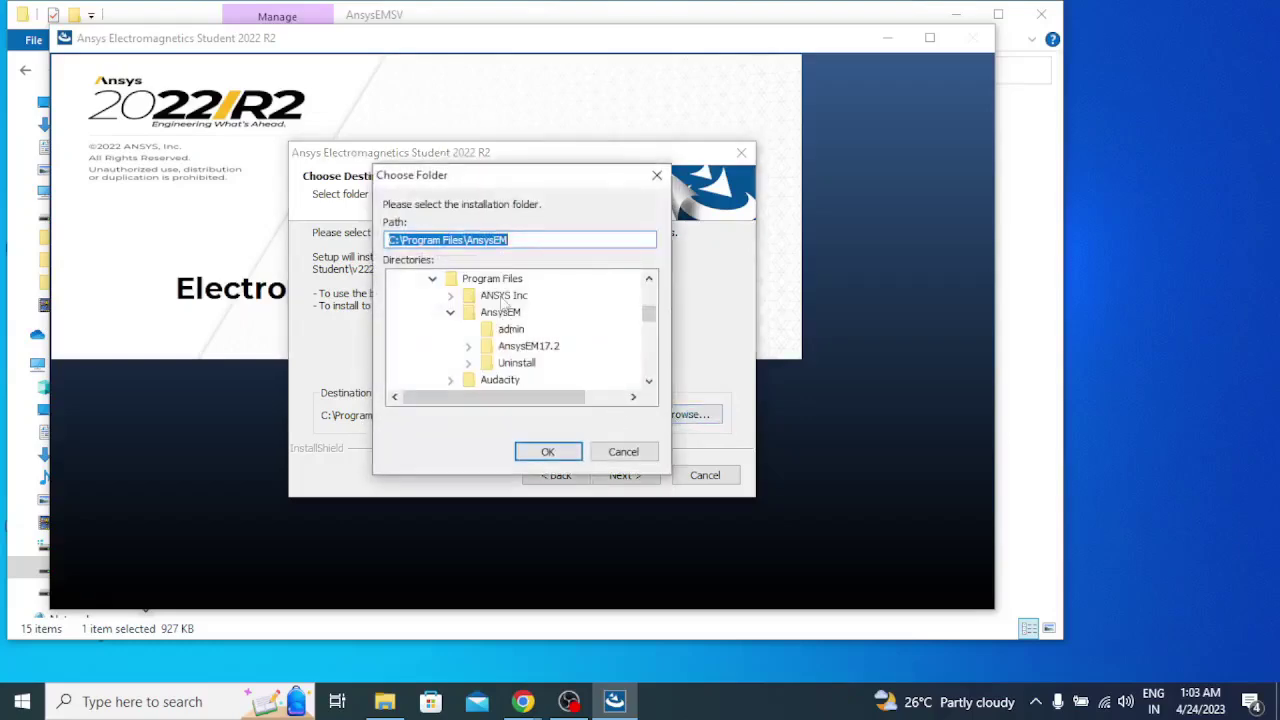
{"action": "left_click", "coordinate": [432, 279]}
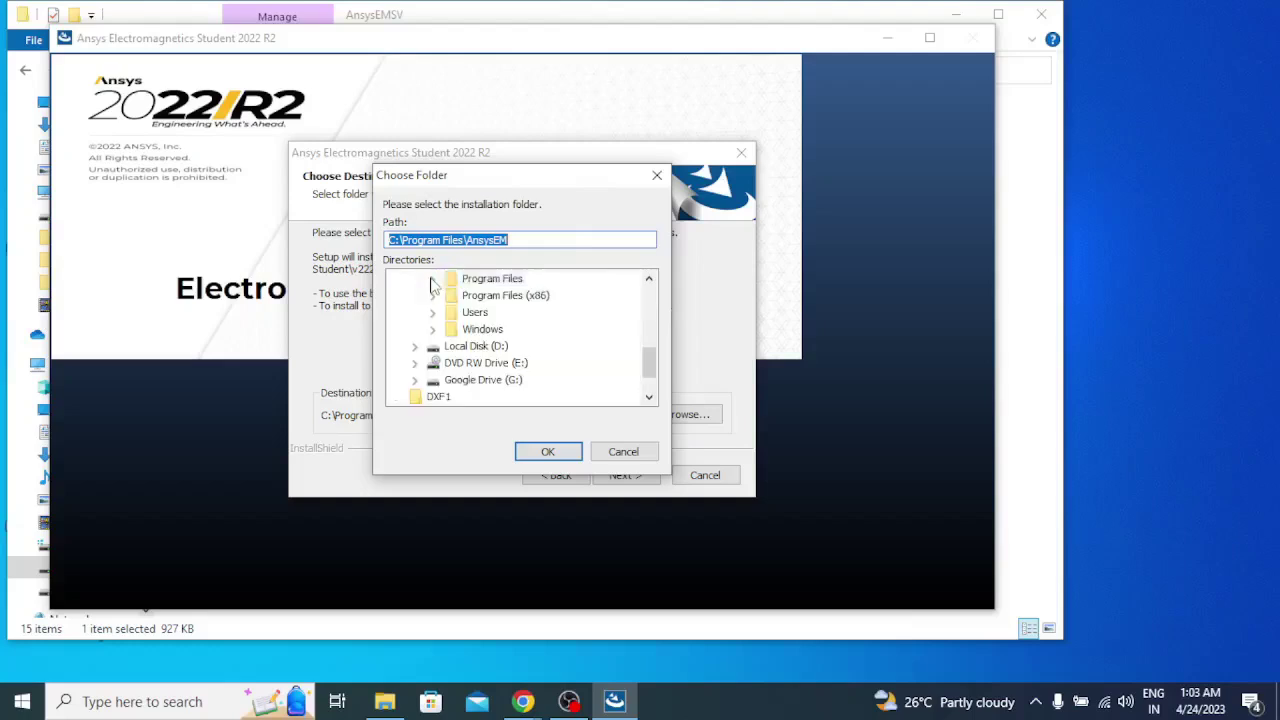
{"action": "left_click", "coordinate": [472, 346]}
{"action": "double_click", "coordinate": [472, 346]}
{"action": "scroll", "coordinate": [508, 318], "scroll_direction": "down", "scroll_amount": 3}
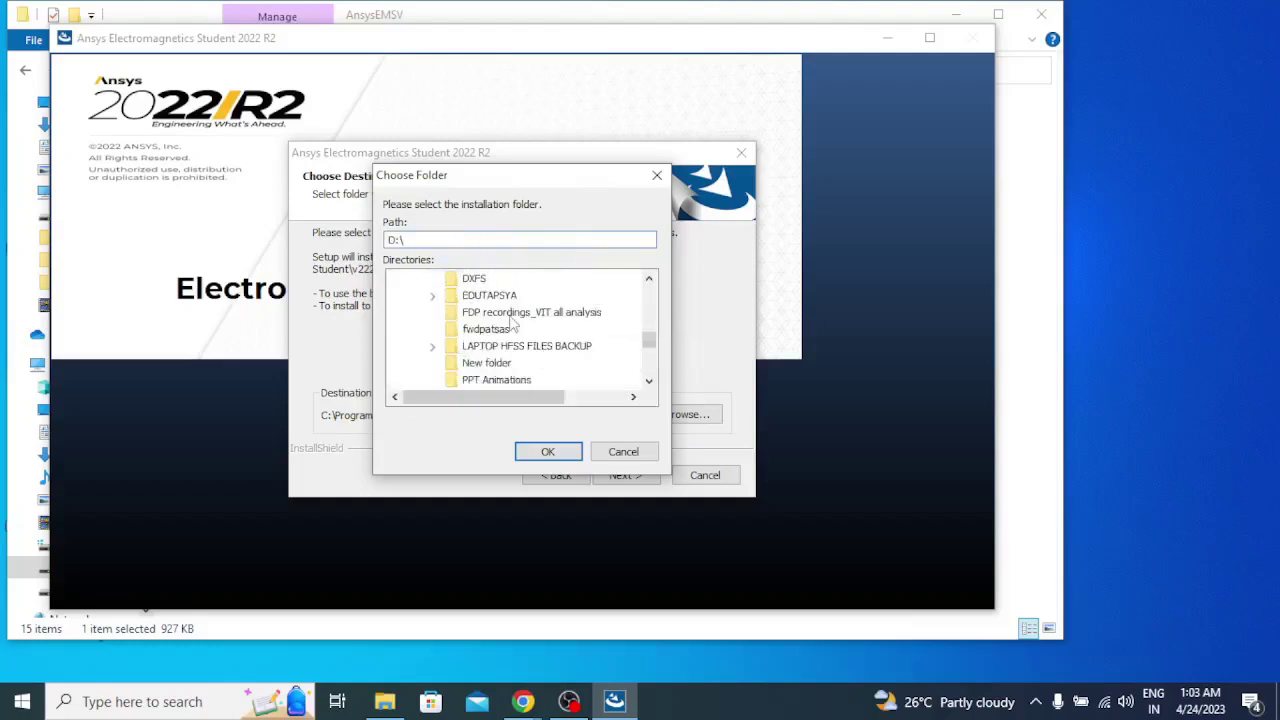
{"action": "double_click", "coordinate": [503, 297]}
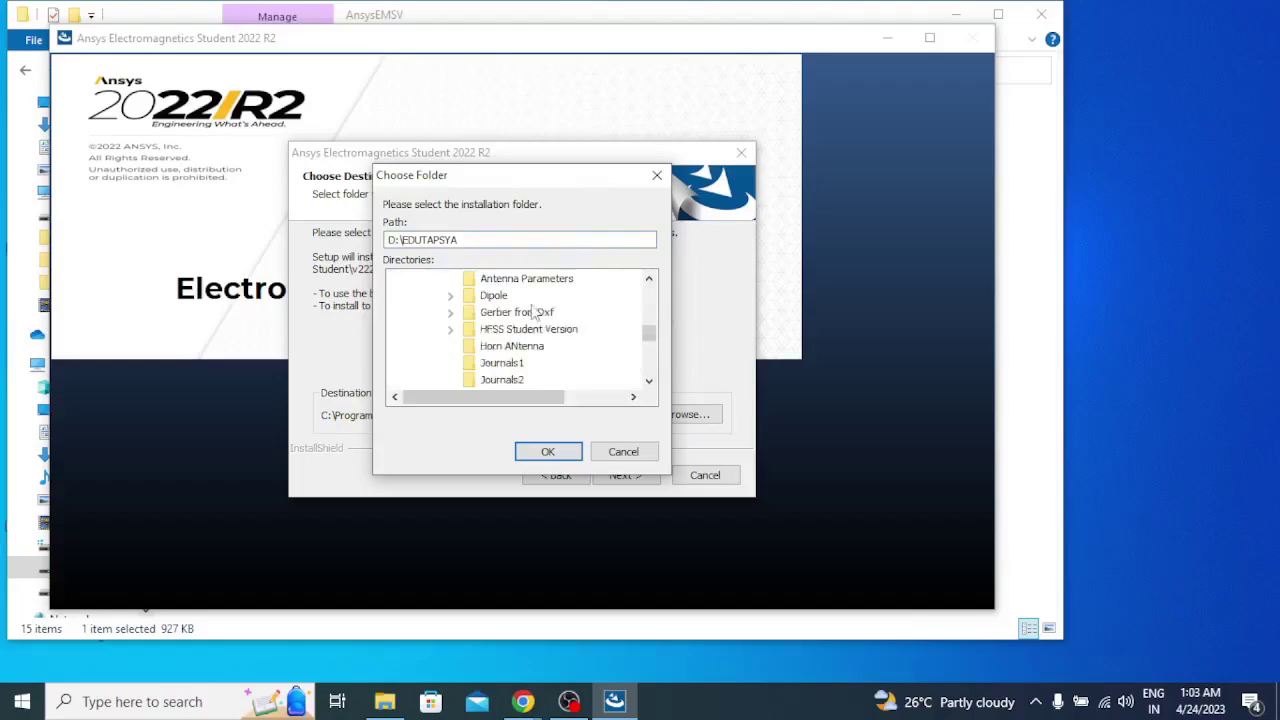
{"action": "scroll", "coordinate": [530, 312], "scroll_direction": "down", "scroll_amount": 1}
{"action": "double_click", "coordinate": [527, 330]}
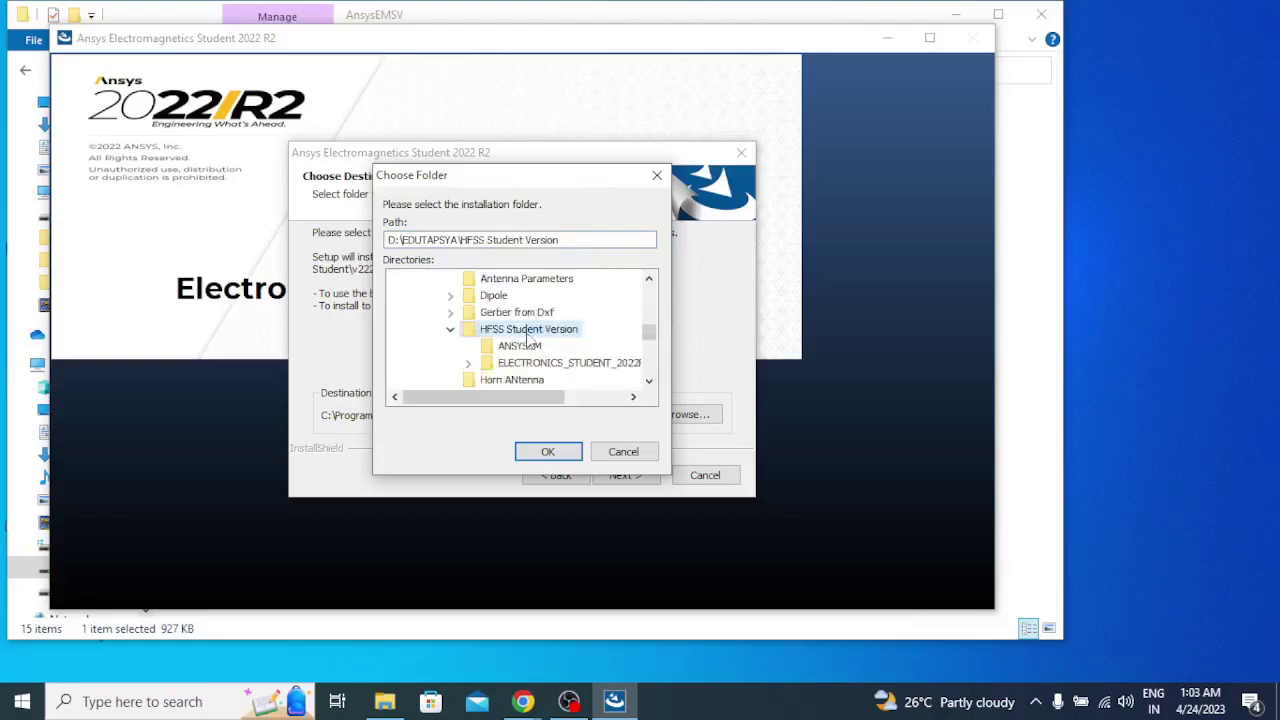
{"action": "left_click", "coordinate": [520, 345]}
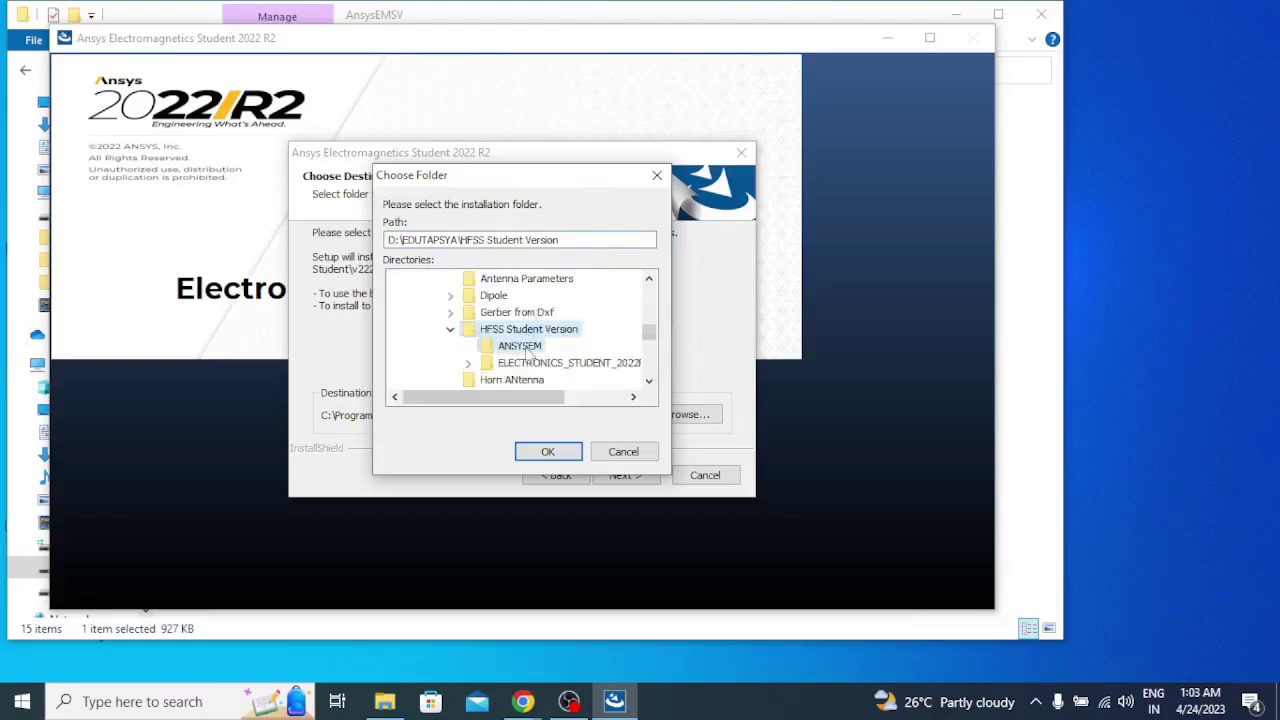
{"action": "left_click", "coordinate": [549, 452]}
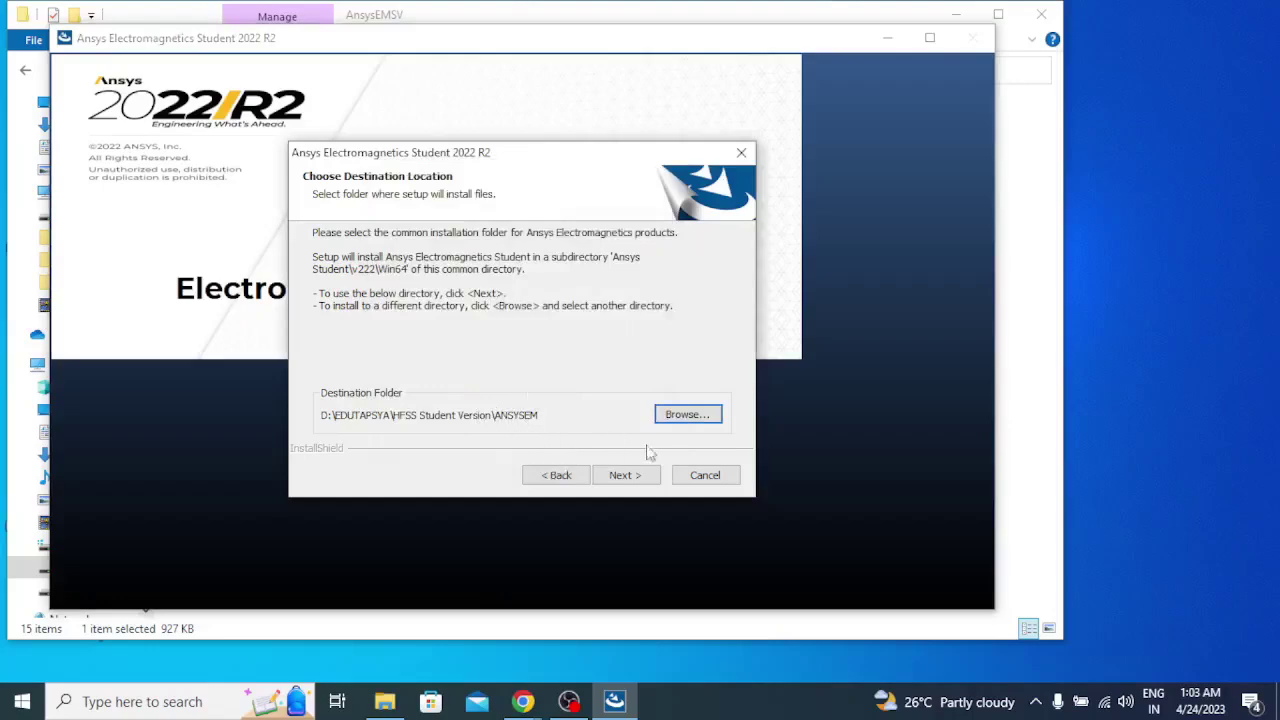
{"action": "left_click", "coordinate": [636, 485]}
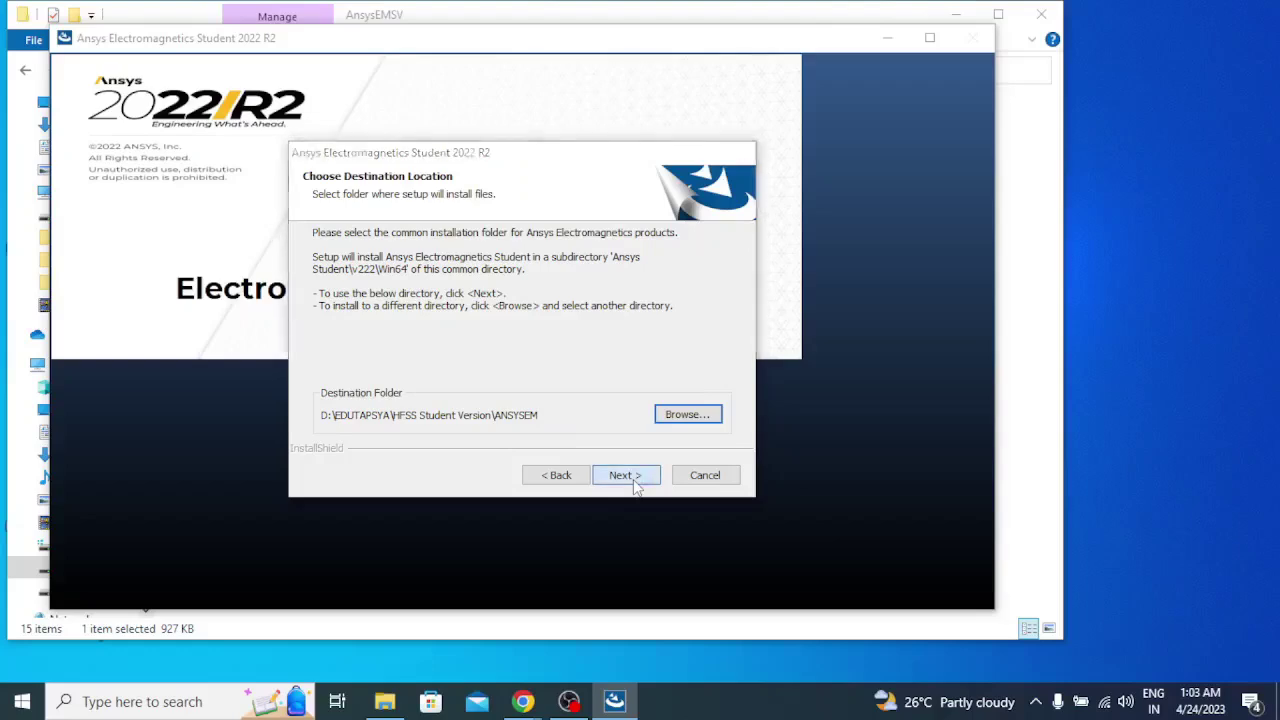
{"action": "left_click", "coordinate": [639, 479]}
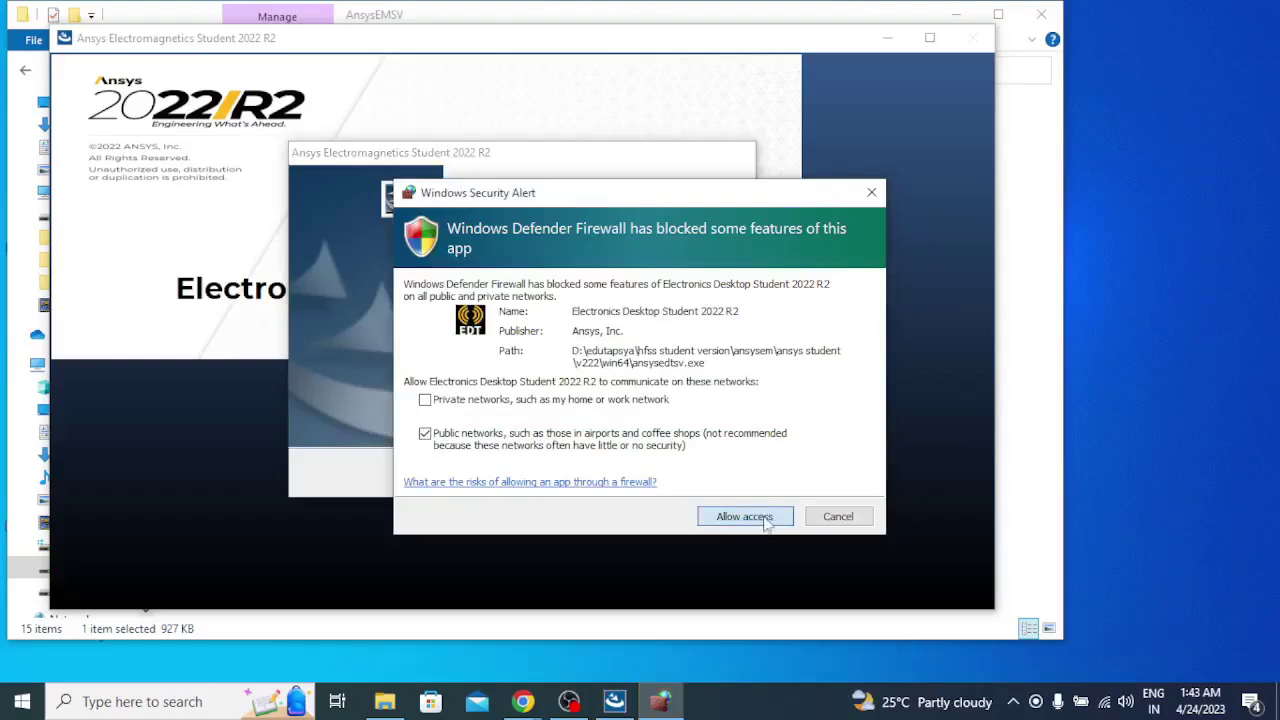
Allow Electronics Desktop Student through the firewall and finish the InstallShield wizard.
{"action": "left_click", "coordinate": [757, 521]}
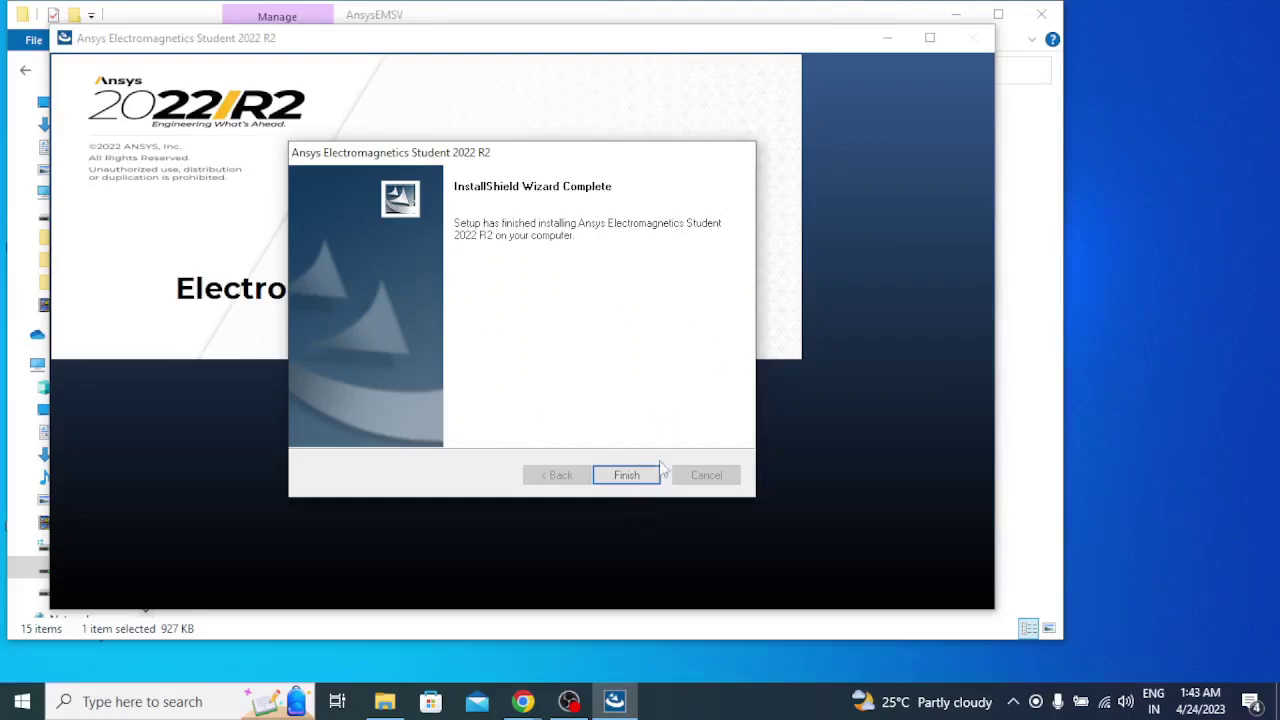
{"action": "left_click", "coordinate": [632, 475]}
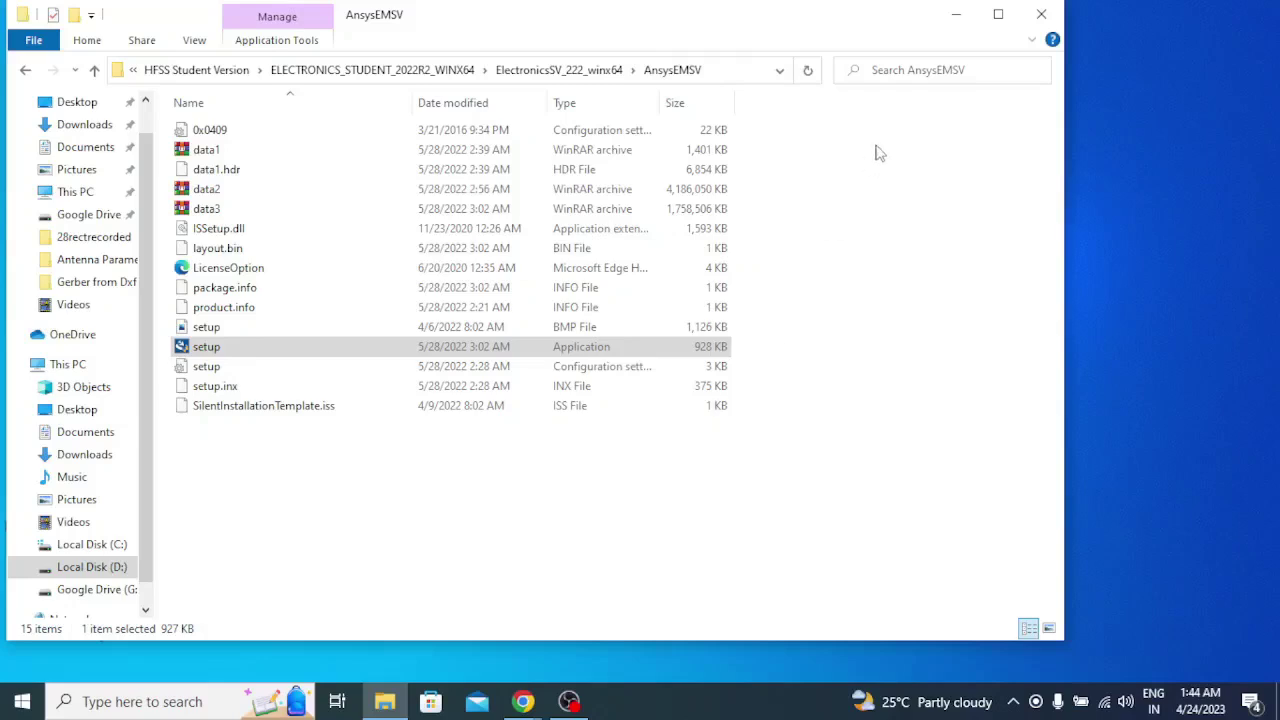
Launch Ansys Electronics Desktop from the desktop, allowing Ansys Common Licensing through the firewall.
{"action": "left_click", "coordinate": [958, 16]}
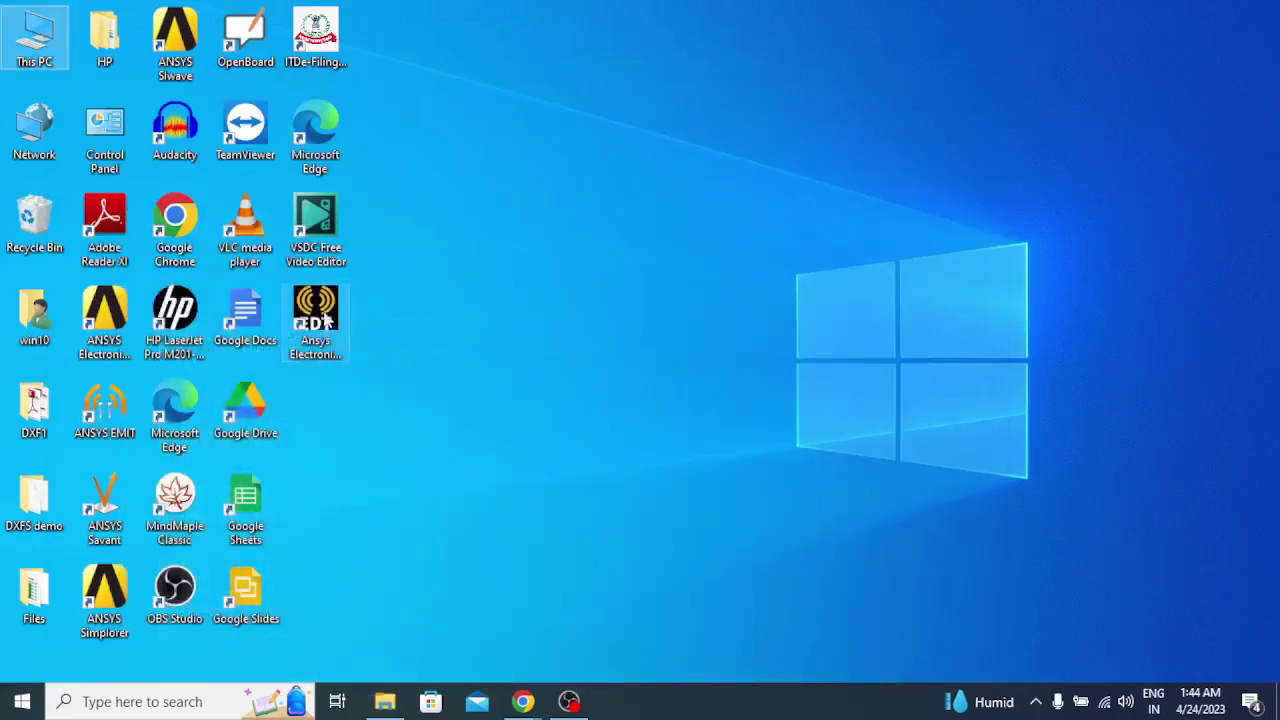
{"action": "left_click", "coordinate": [329, 318]}
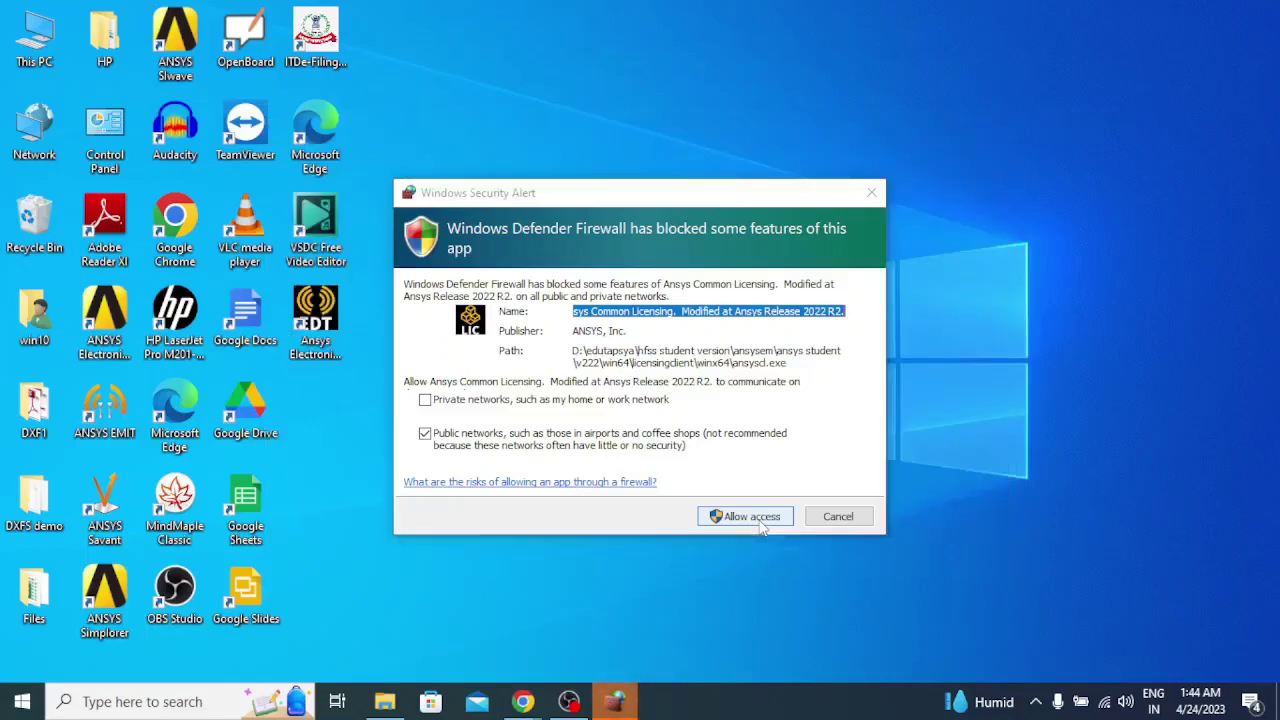
{"action": "left_click", "coordinate": [760, 528]}
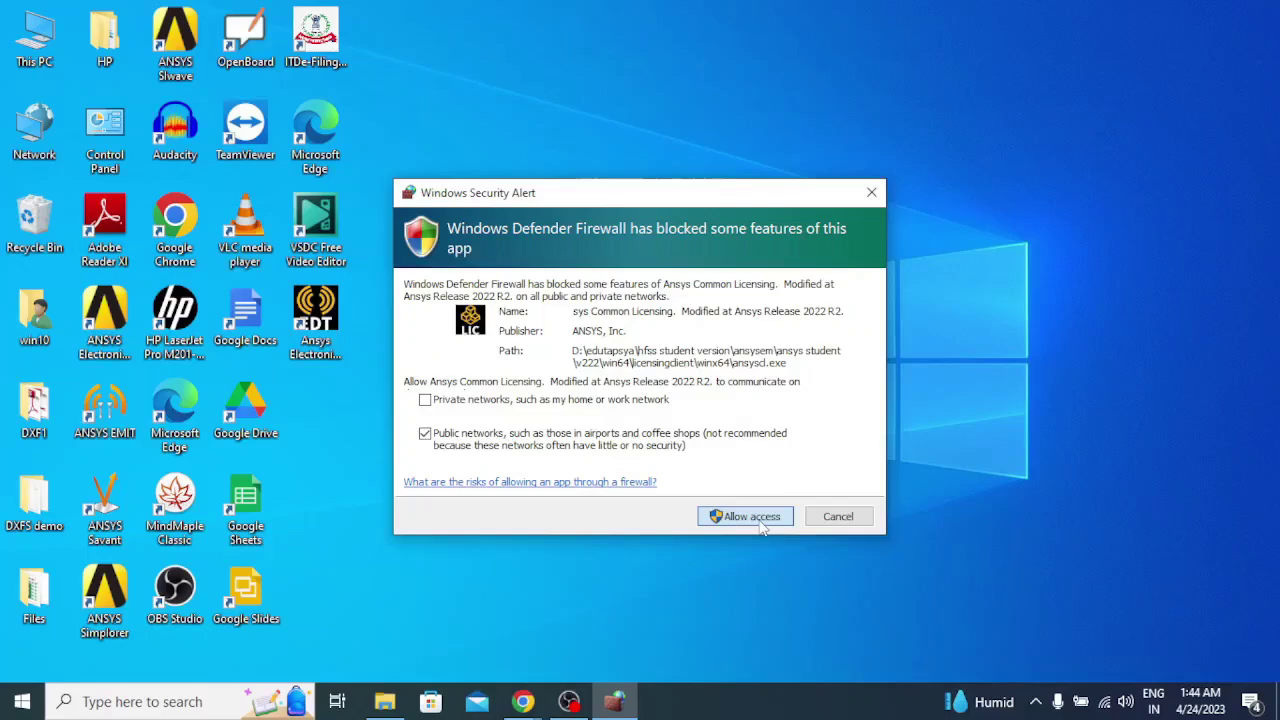
{"action": "left_click", "coordinate": [762, 527]}
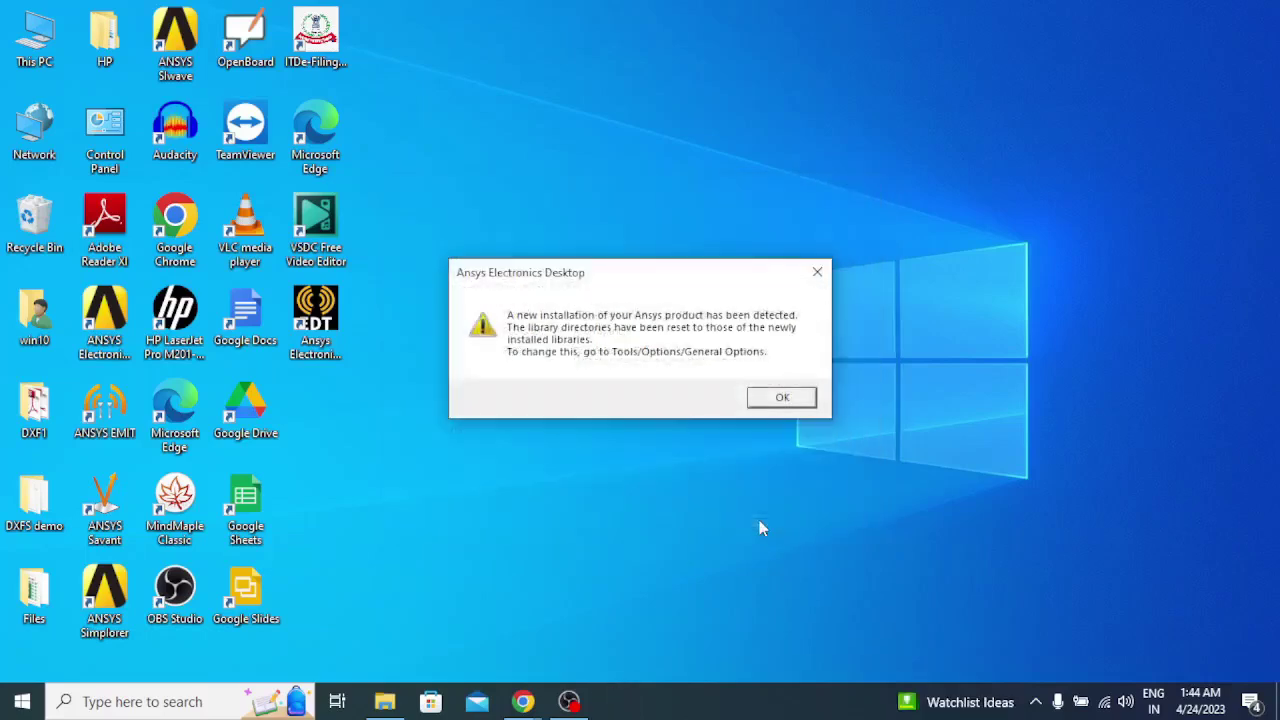
{"action": "left_click", "coordinate": [783, 399]}
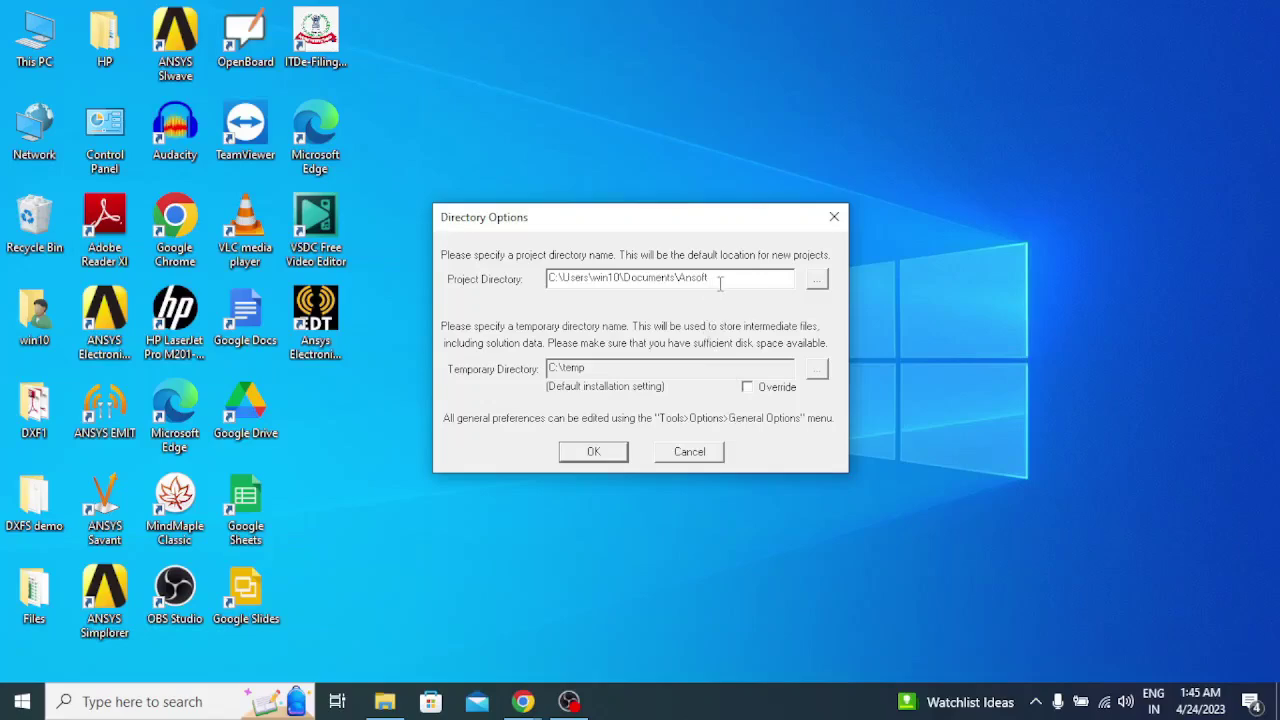
Override the temporary directory, accept Directory Options, and confirm the Product Improvement Program choice.
{"action": "left_click", "coordinate": [748, 386]}
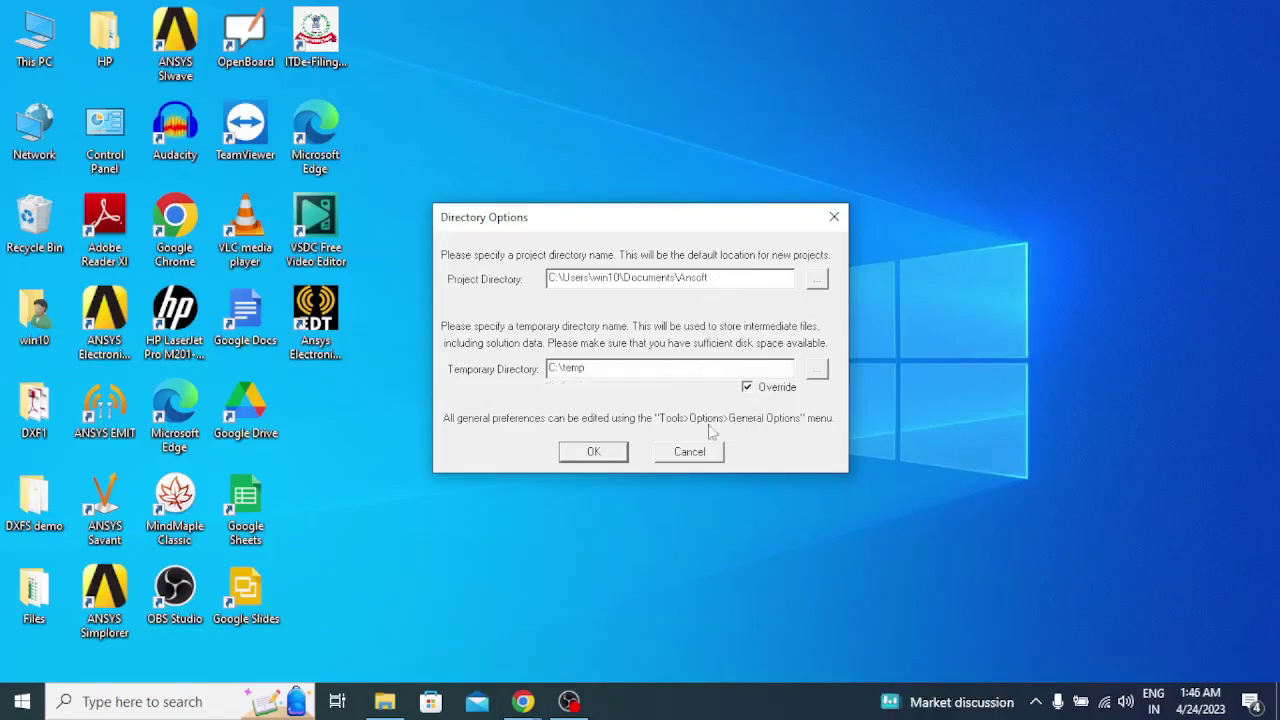
{"action": "left_click", "coordinate": [612, 452]}
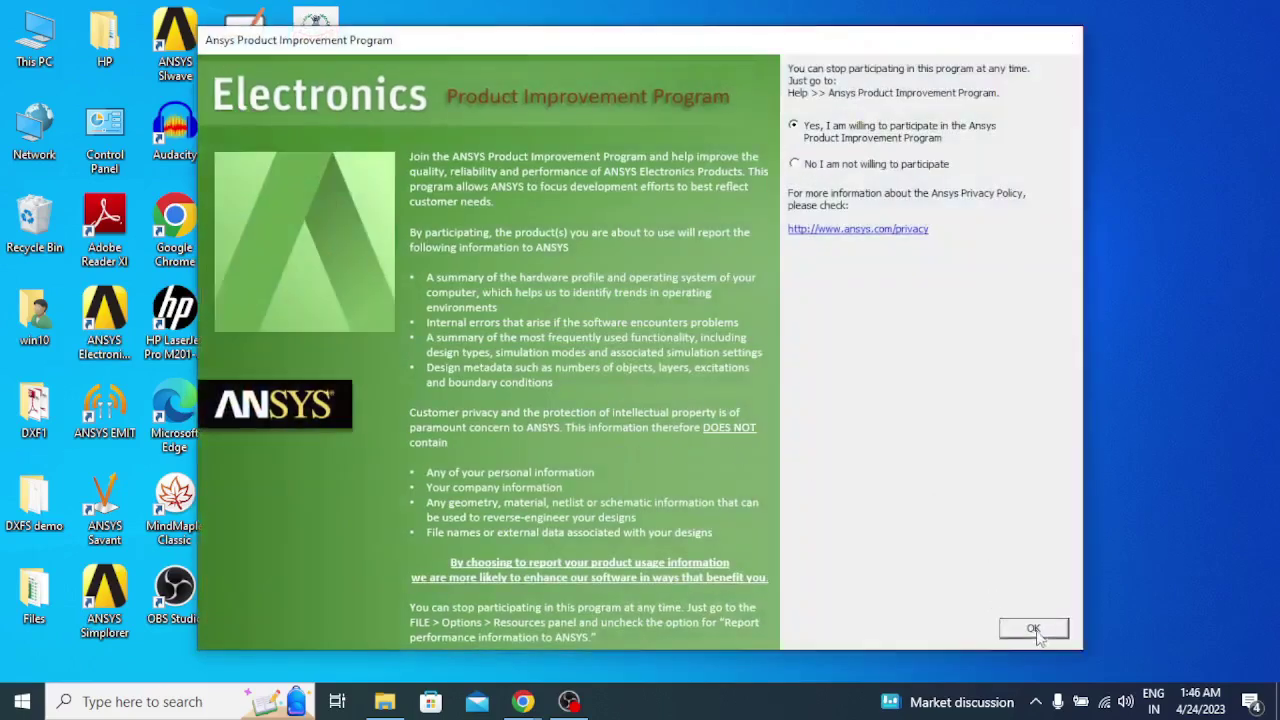
{"action": "left_click", "coordinate": [1034, 629]}
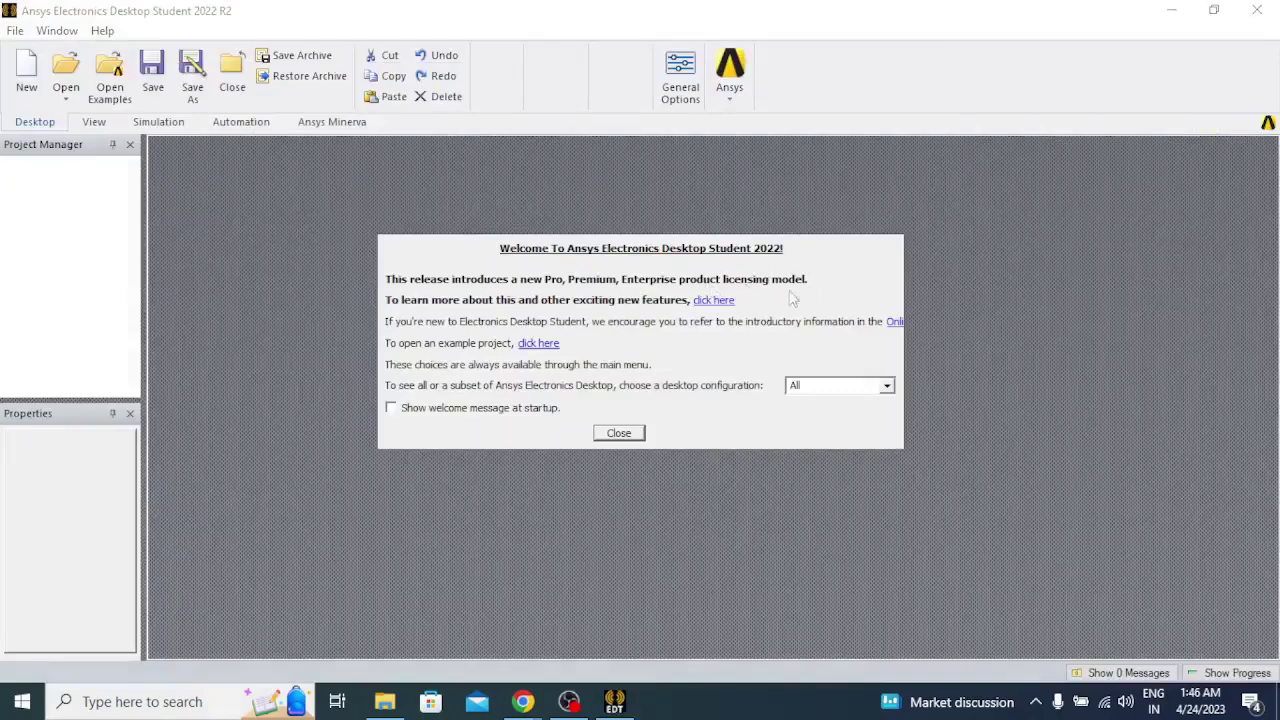
Close the Welcome message to reveal Project11 in an empty workspace.
{"action": "left_click", "coordinate": [622, 434]}
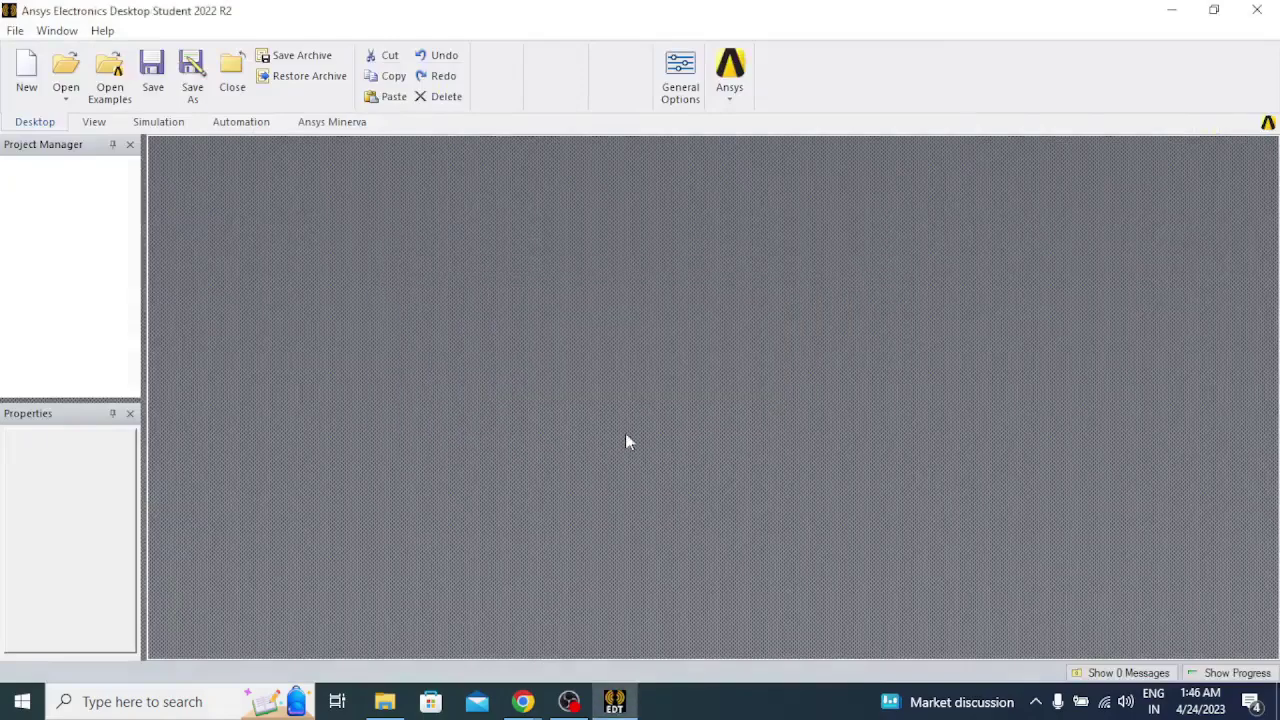